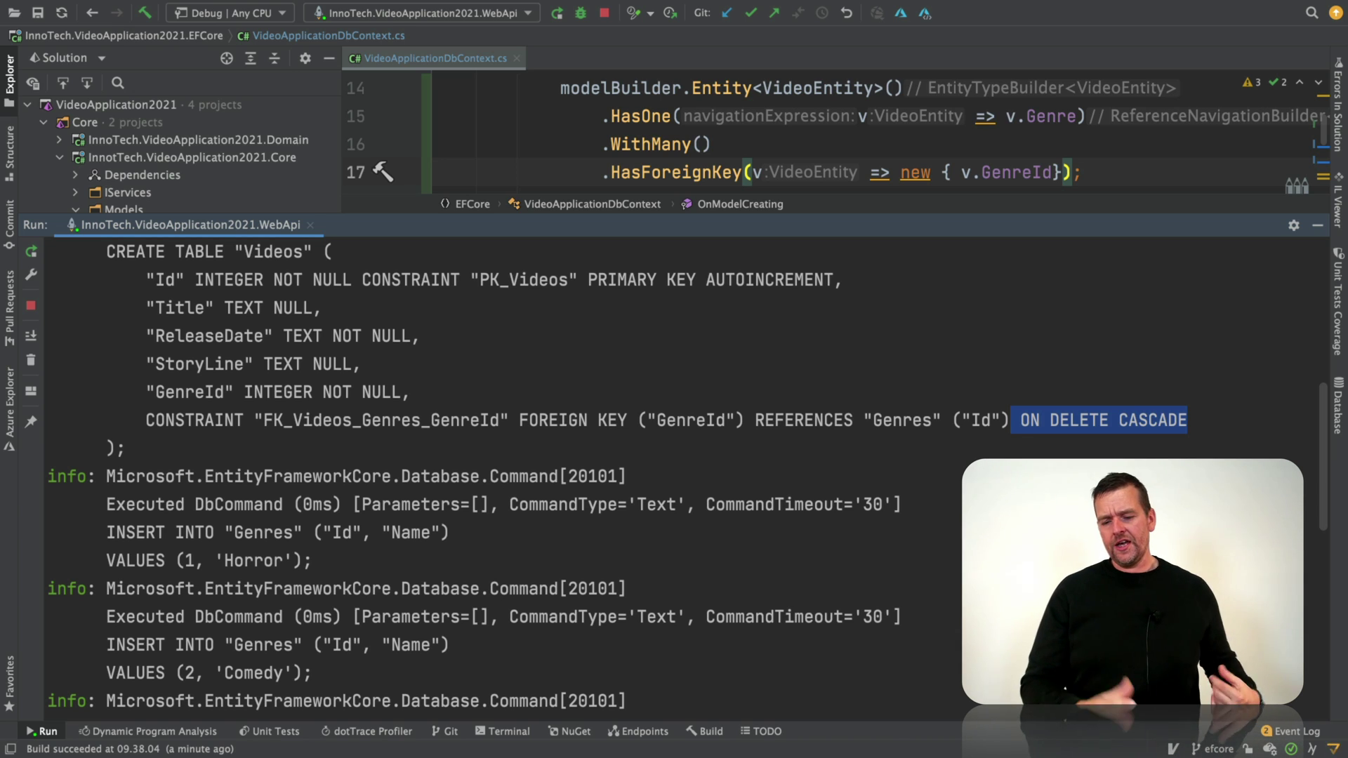
# Check Scary Man's GenreId in the draw.io table diagram, then return to Rider's run console
pyautogui.hotkey('ctrl', 'Left')
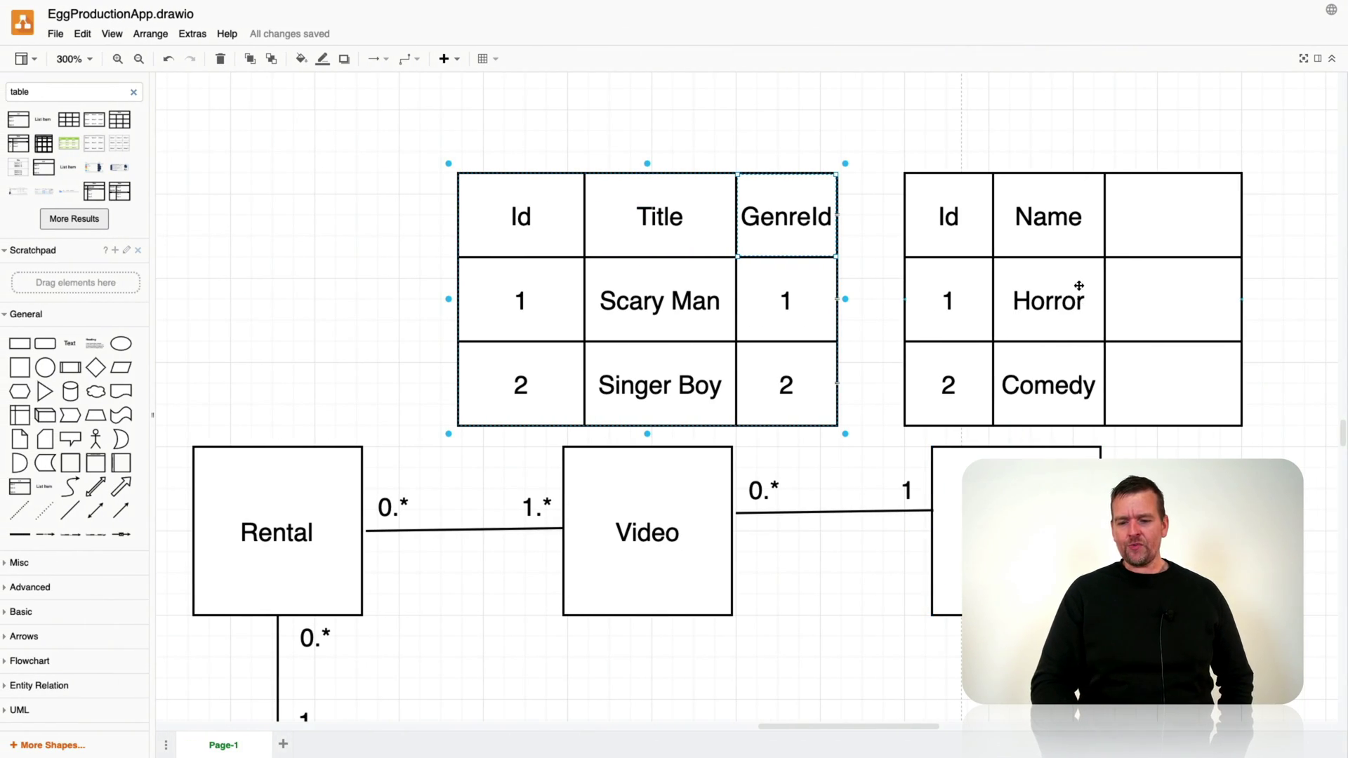
pyautogui.moveTo(790, 304)
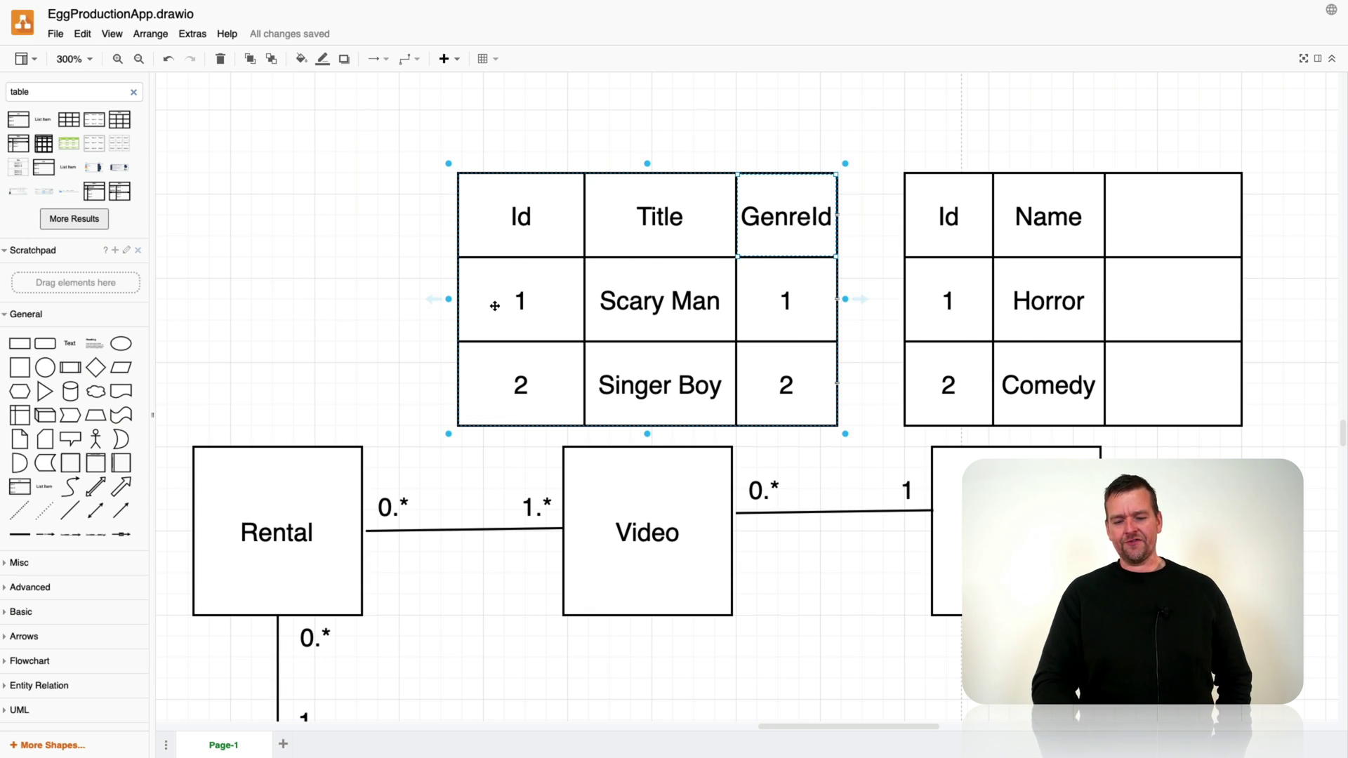
pyautogui.click(790, 304)
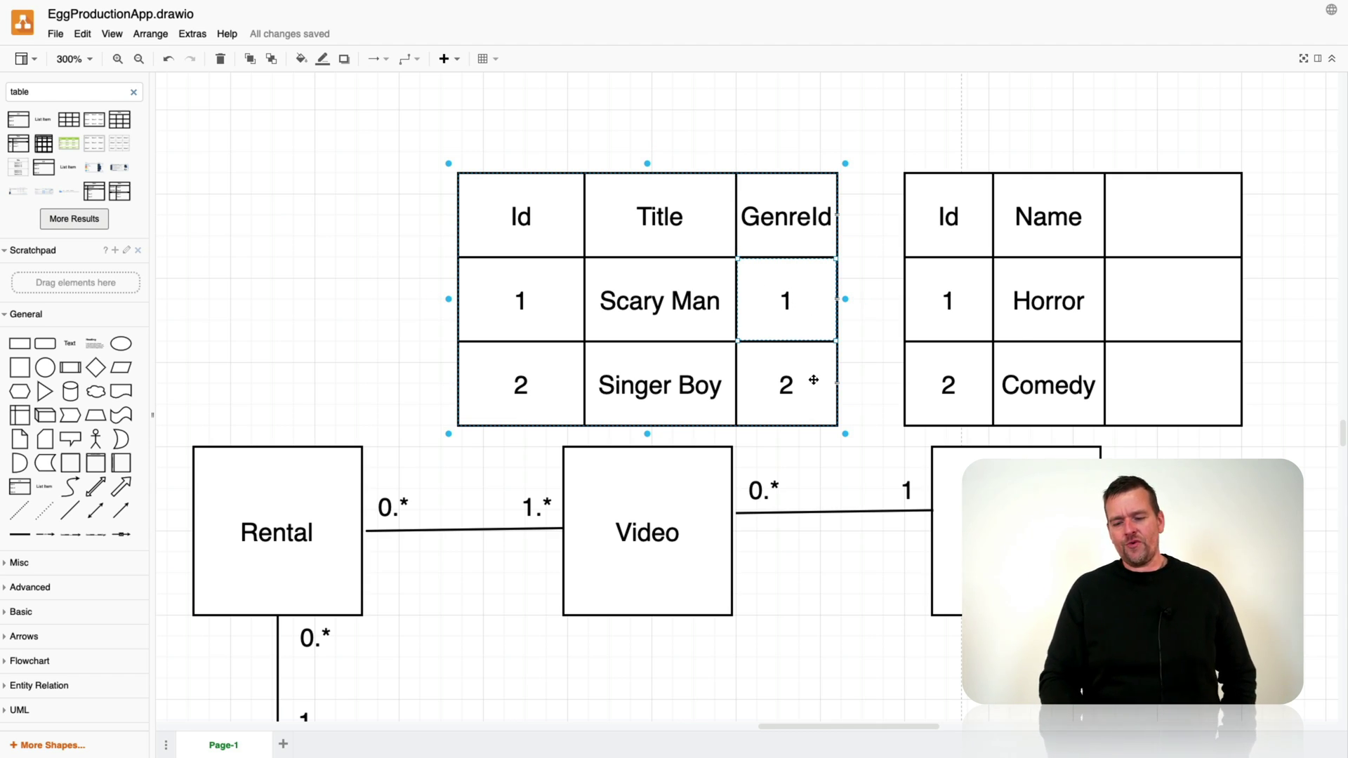
pyautogui.press('super+Tab')
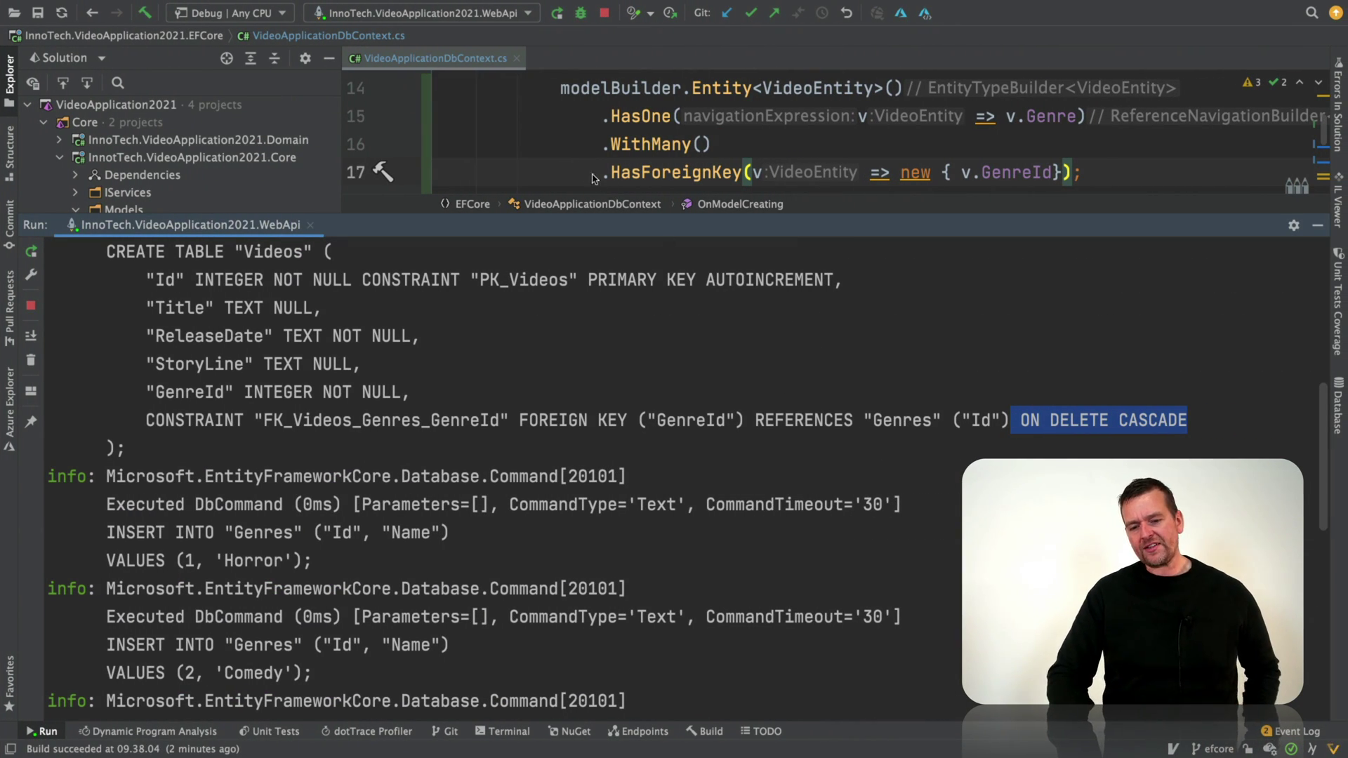
# Highlight the VideoEntity–Genre relationship code (lines 14–17) in VideoApplicationDbContext.cs, then bring up Swagger
pyautogui.moveTo(556, 90); pyautogui.dragTo(1163, 186)
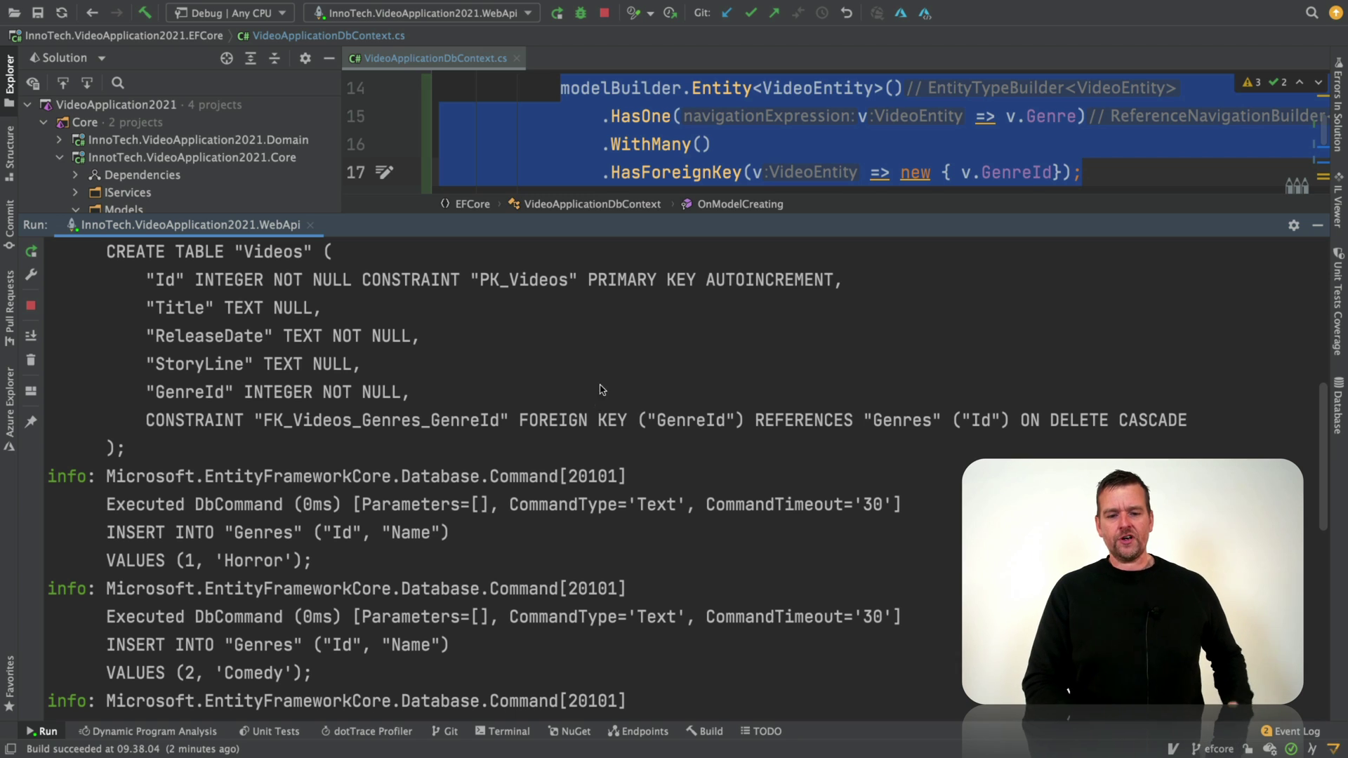
pyautogui.hotkey('ctrl', 'Right')
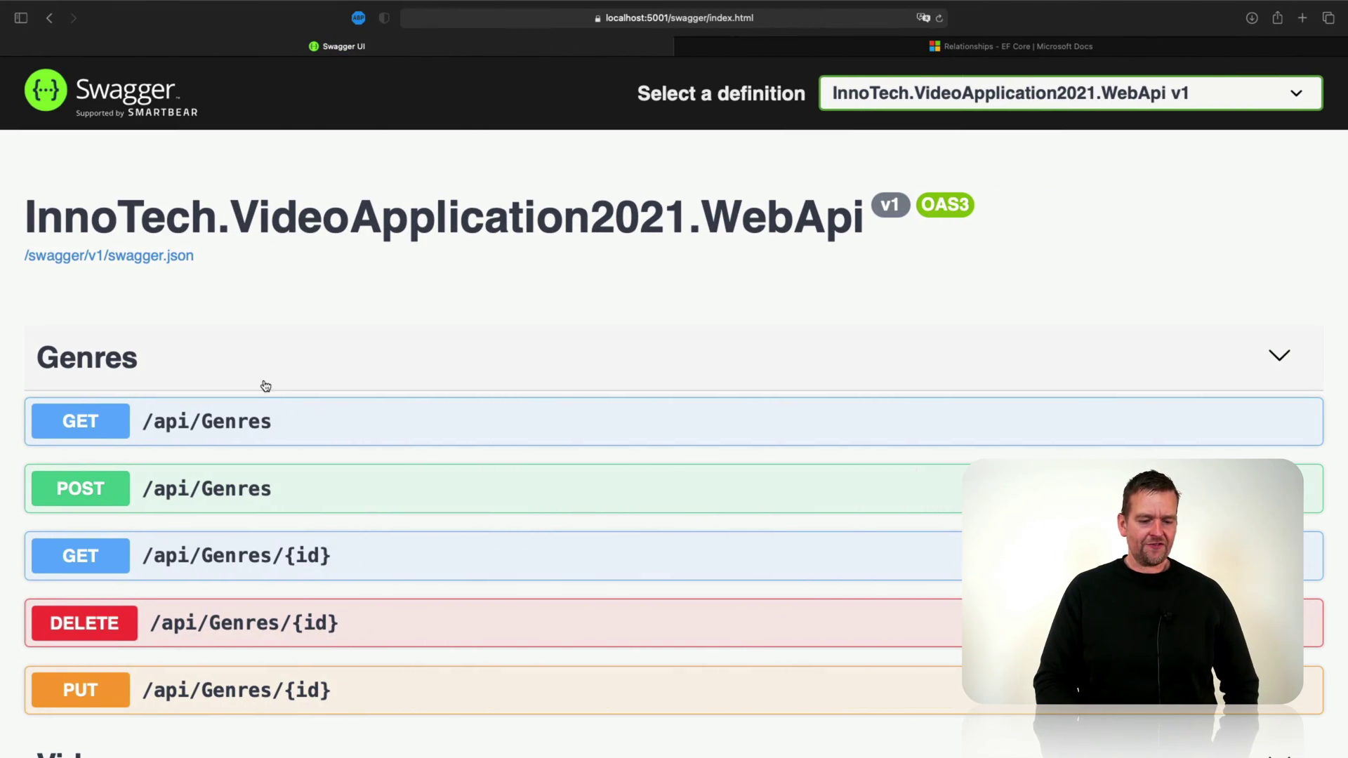
# Run GET /api/Genres in Swagger, returning Horror and Comedy
pyautogui.click(249, 424)
pyautogui.scroll(-2, 261, 427)
pyautogui.click(1232, 373)
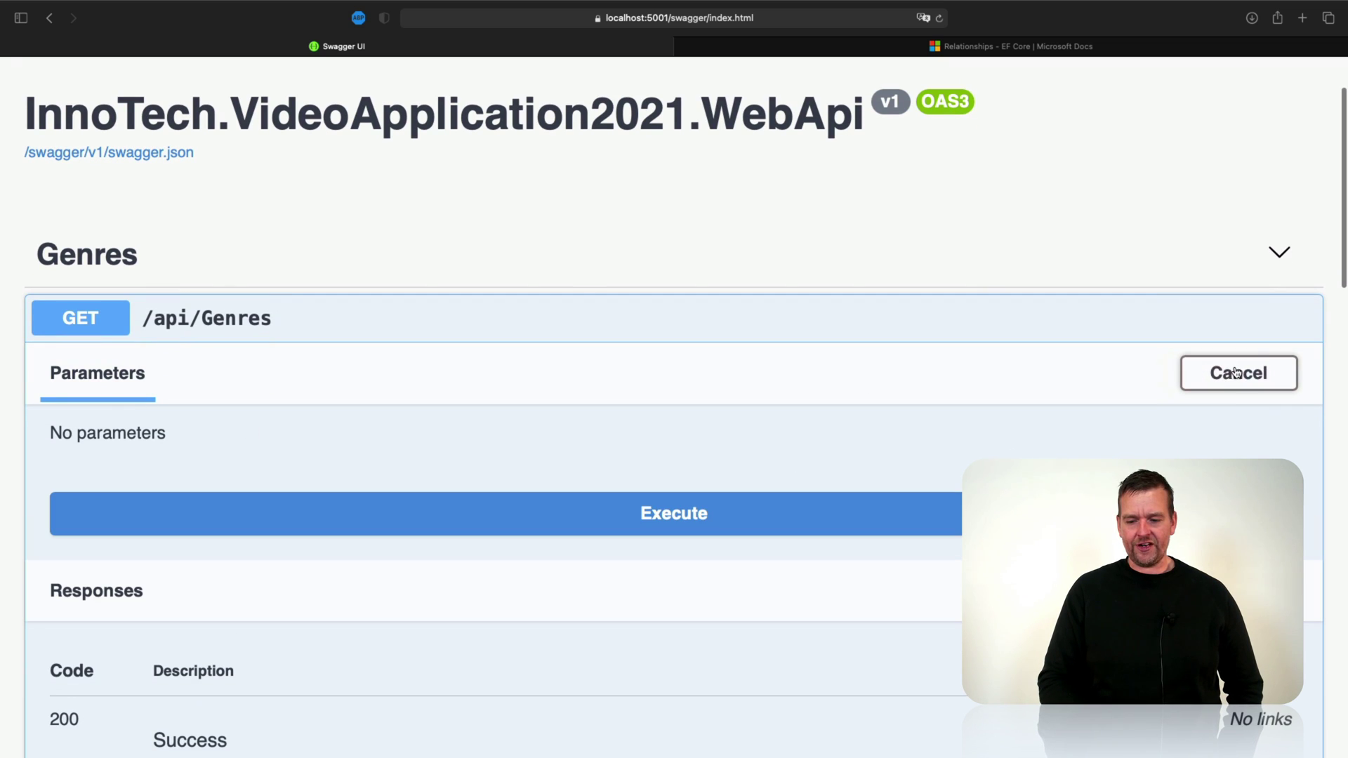
pyautogui.click(556, 499)
pyautogui.scroll(-2, 591, 415)
pyautogui.scroll(-3, 589, 415)
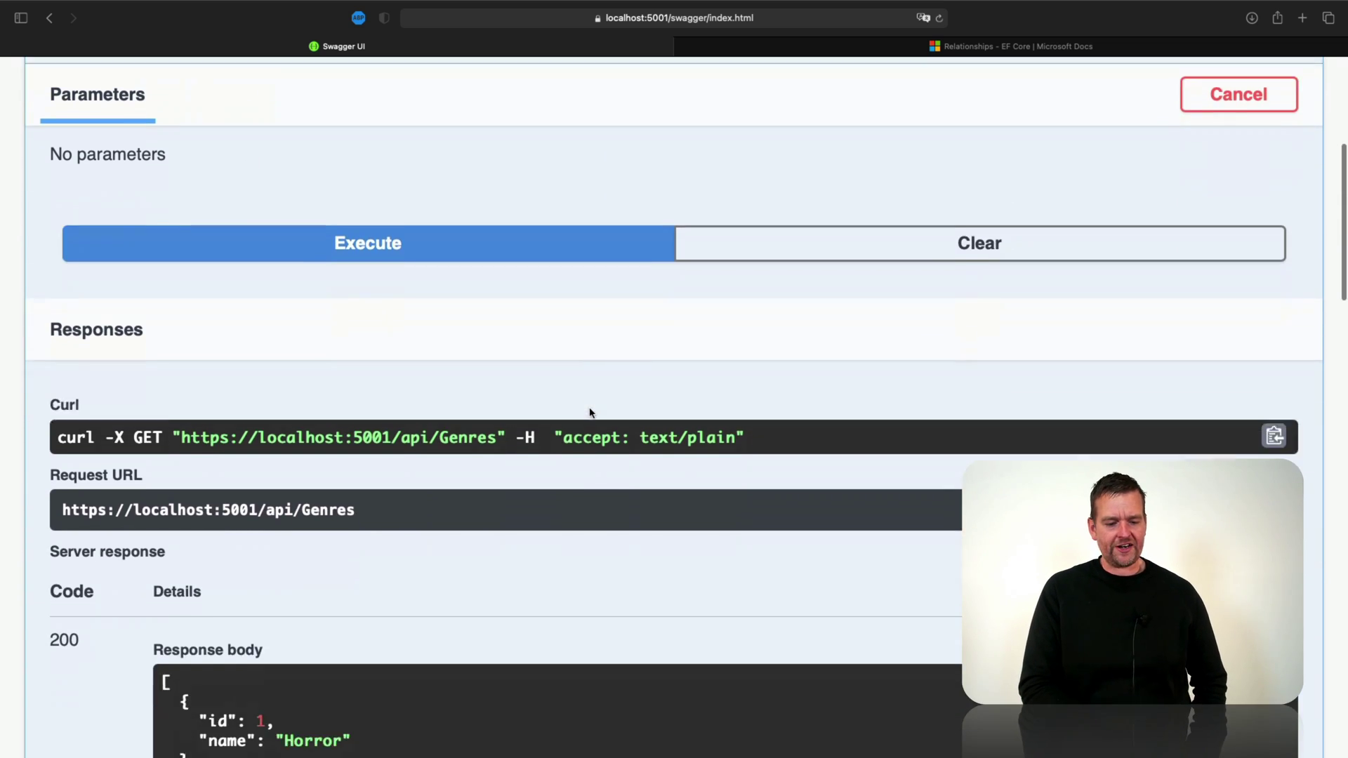
pyautogui.scroll(-5, 591, 413)
pyautogui.scroll(-1, 590, 413)
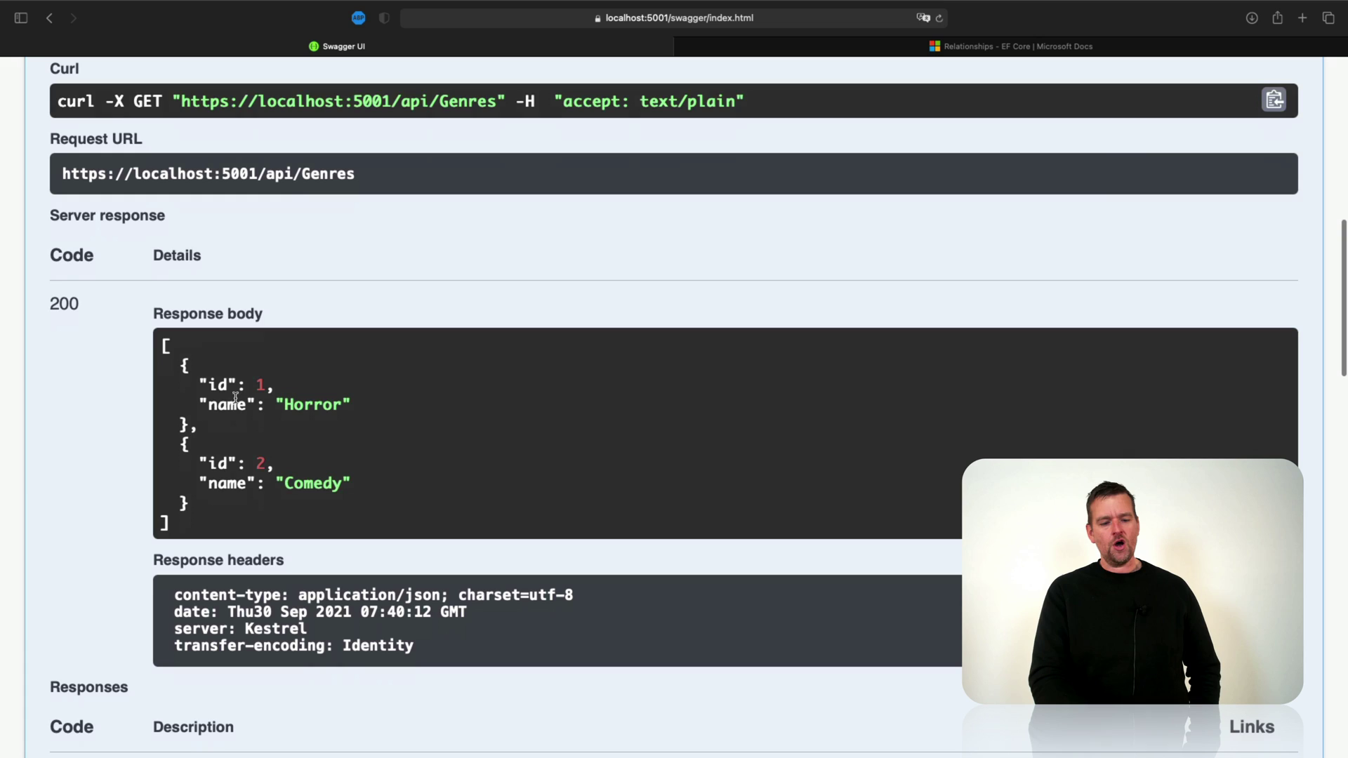
pyautogui.scroll(-2, 265, 504)
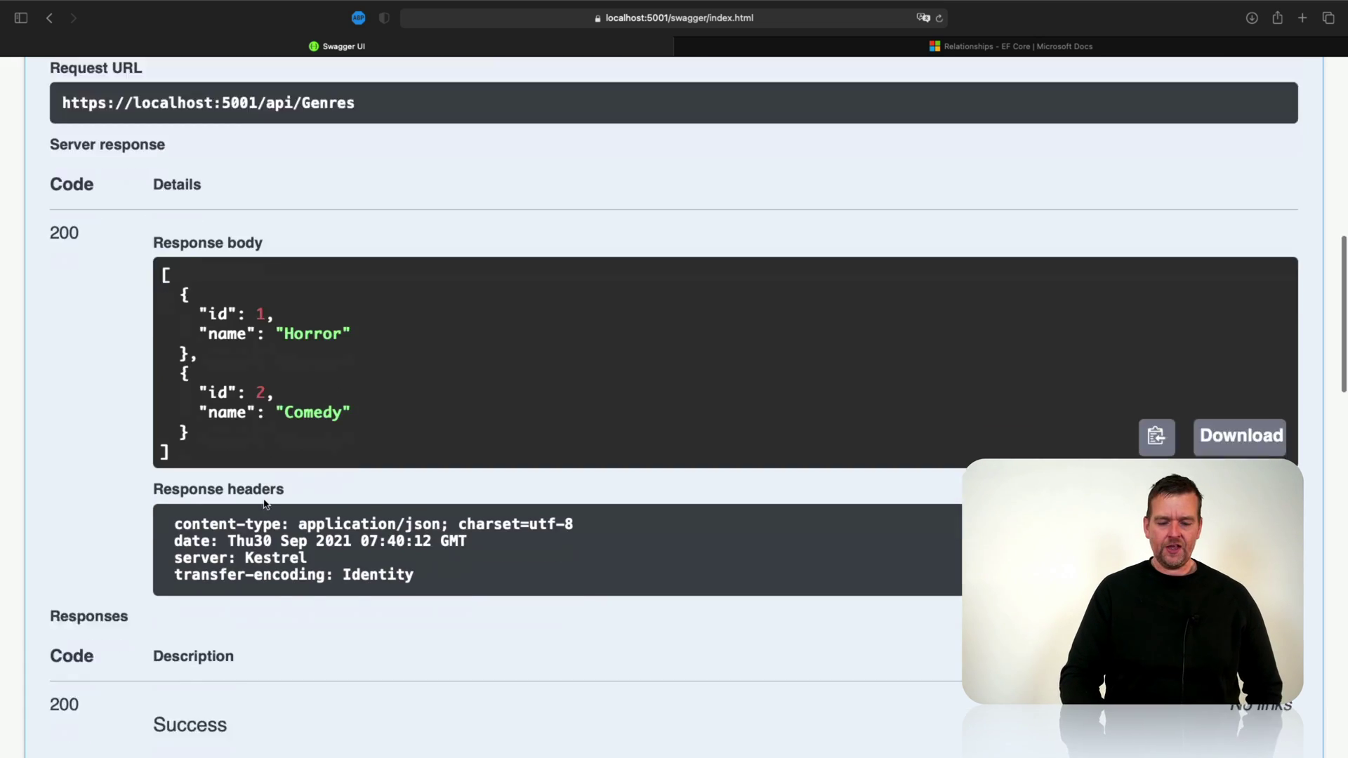
pyautogui.scroll(-10, 264, 504)
pyautogui.scroll(-5, 265, 504)
pyautogui.scroll(2, 297, 293)
# Run GET /api/Videos, returning Horror Days and Comedy Days
pyautogui.click(336, 329)
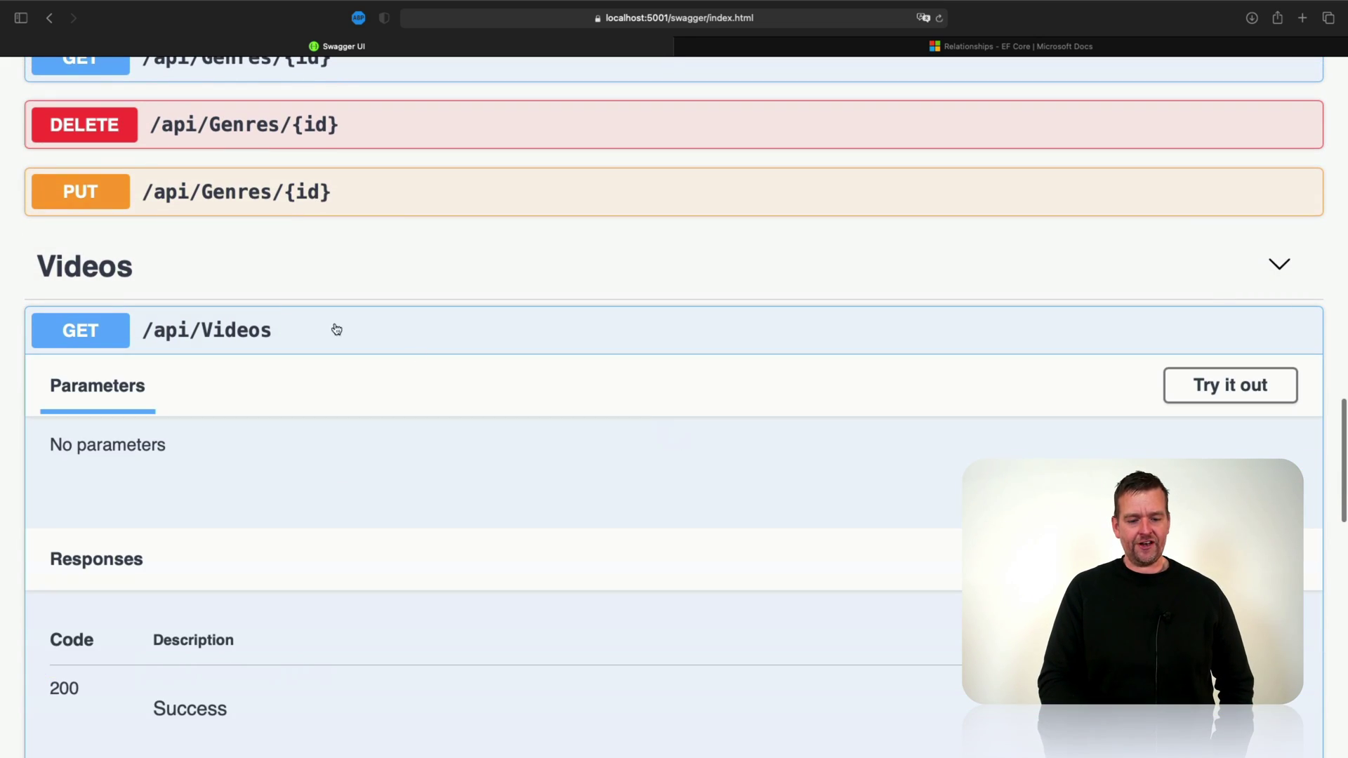
pyautogui.click(1244, 385)
pyautogui.click(481, 545)
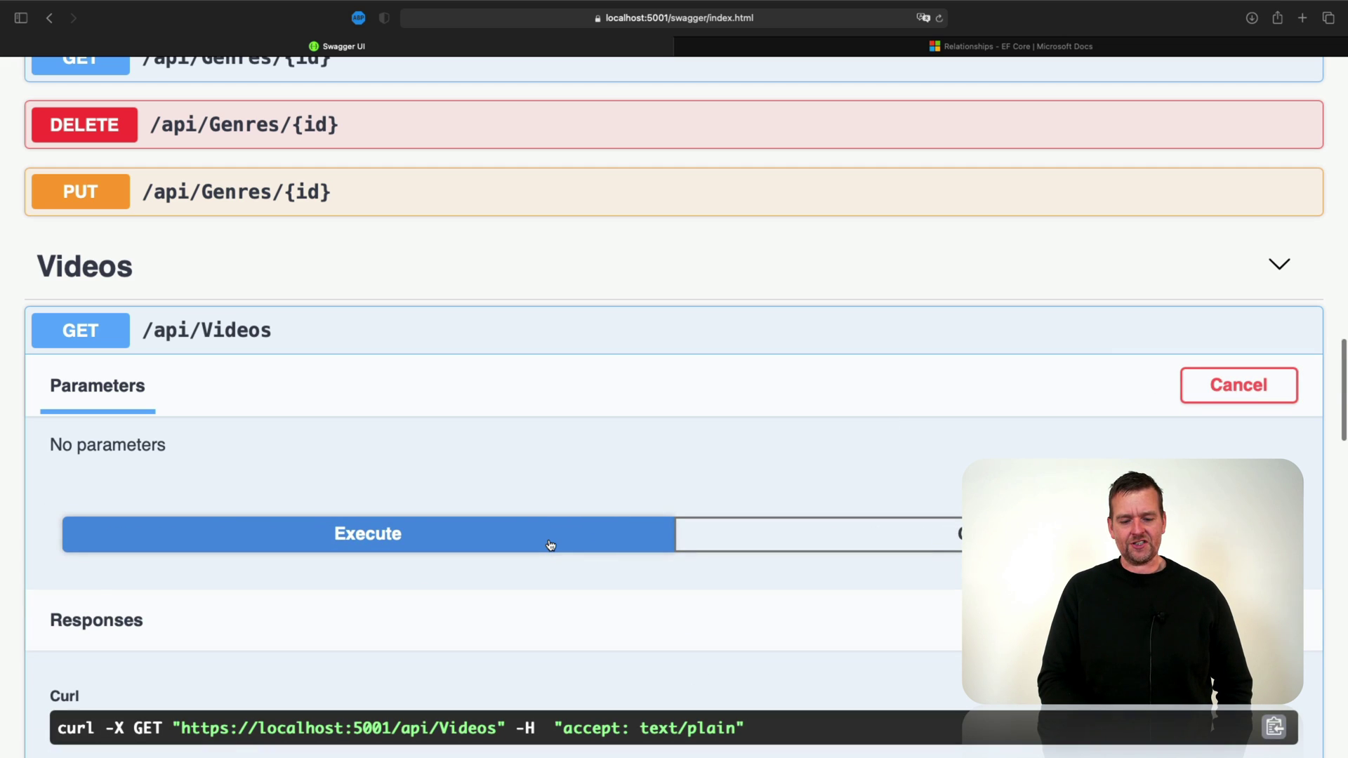
pyautogui.scroll(-5, 590, 413)
pyautogui.scroll(-3, 591, 414)
pyautogui.scroll(-1, 590, 414)
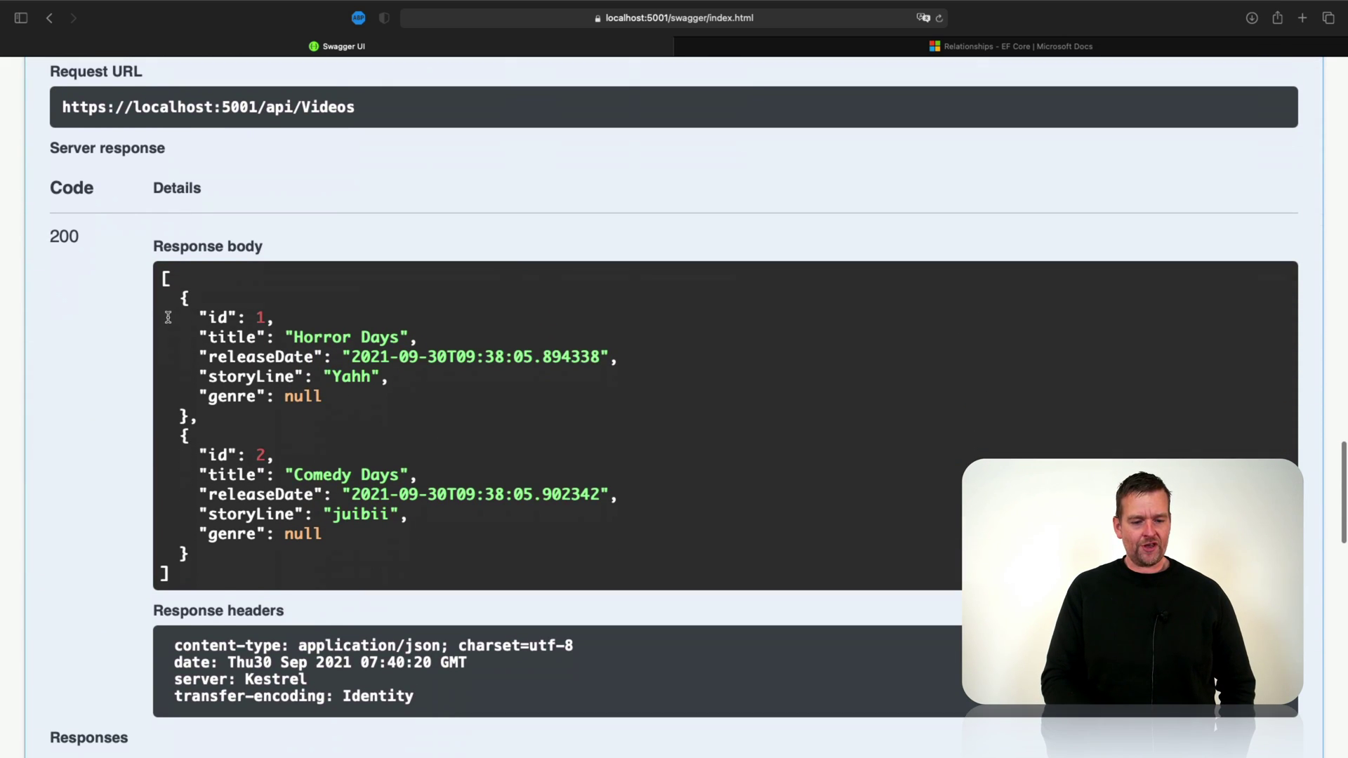
pyautogui.moveTo(180, 298); pyautogui.dragTo(229, 418)
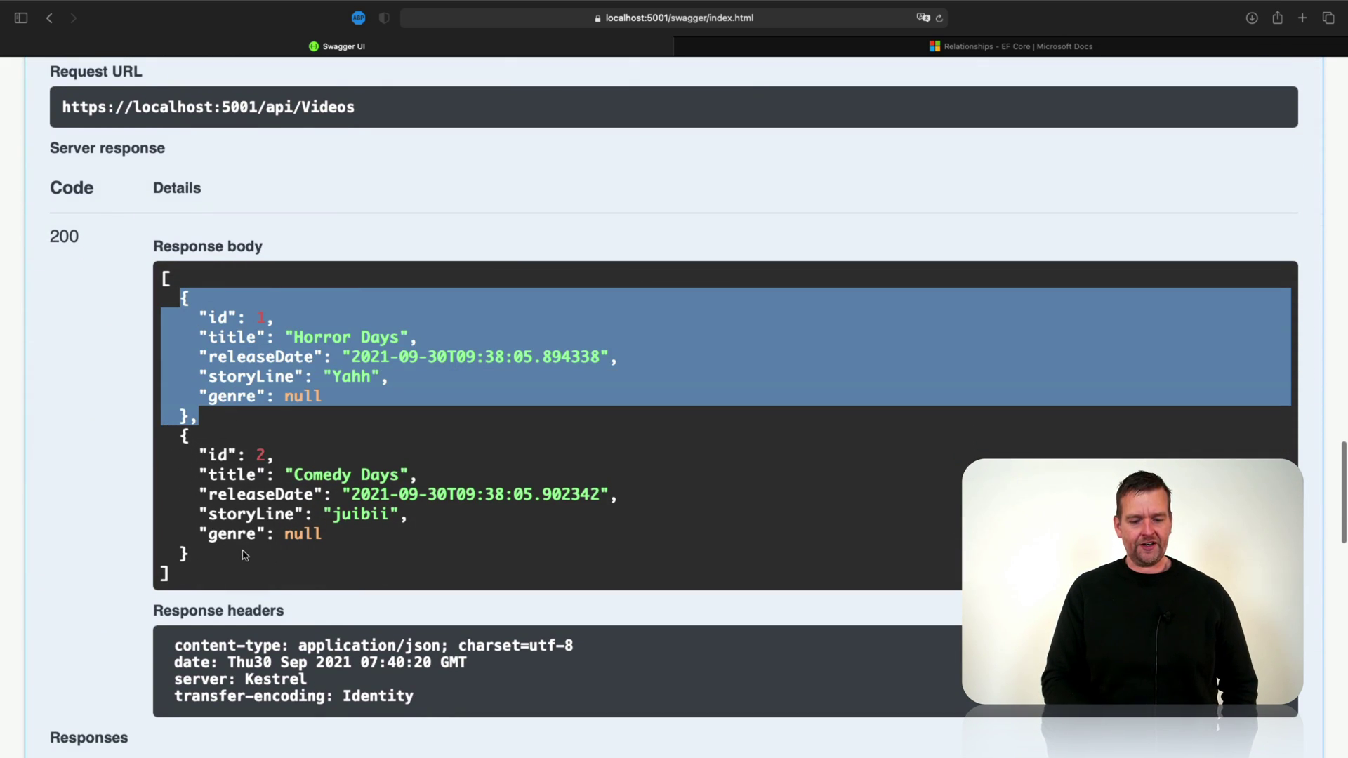
pyautogui.scroll(5, 525, 406)
pyautogui.scroll(10, 521, 416)
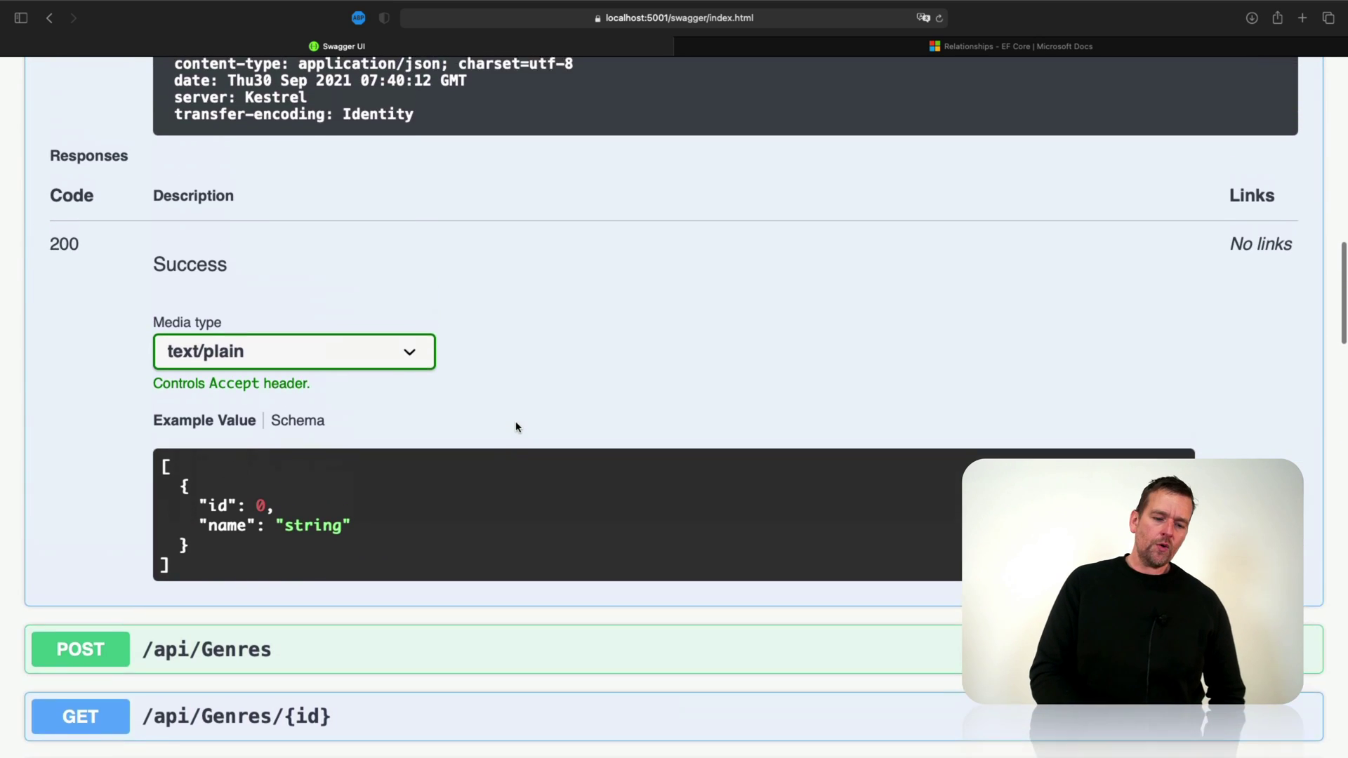
pyautogui.scroll(5, 516, 427)
pyautogui.scroll(-1, 517, 427)
pyautogui.scroll(5, 474, 400)
pyautogui.scroll(2, 422, 358)
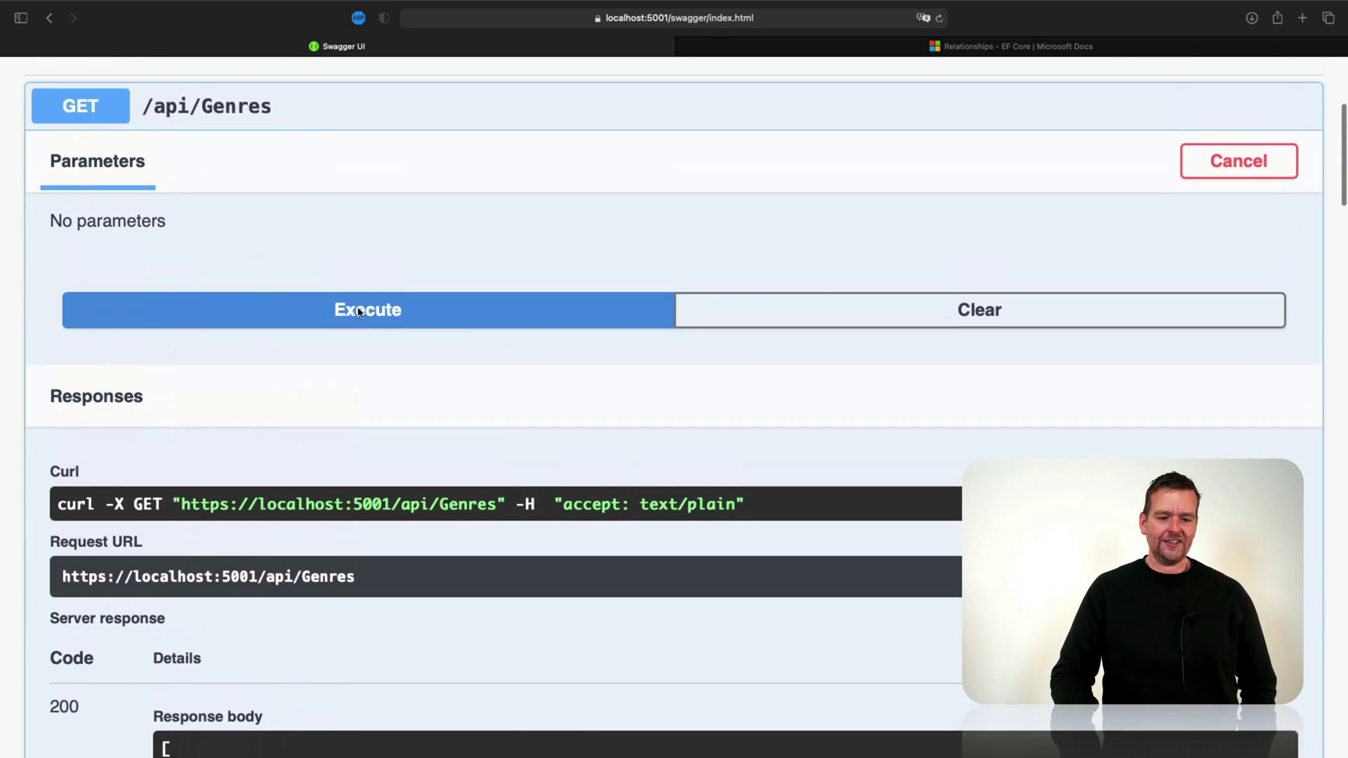
pyautogui.scroll(3, 349, 313)
pyautogui.scroll(-2, 337, 390)
pyautogui.scroll(-8, 322, 464)
pyautogui.scroll(-5, 322, 463)
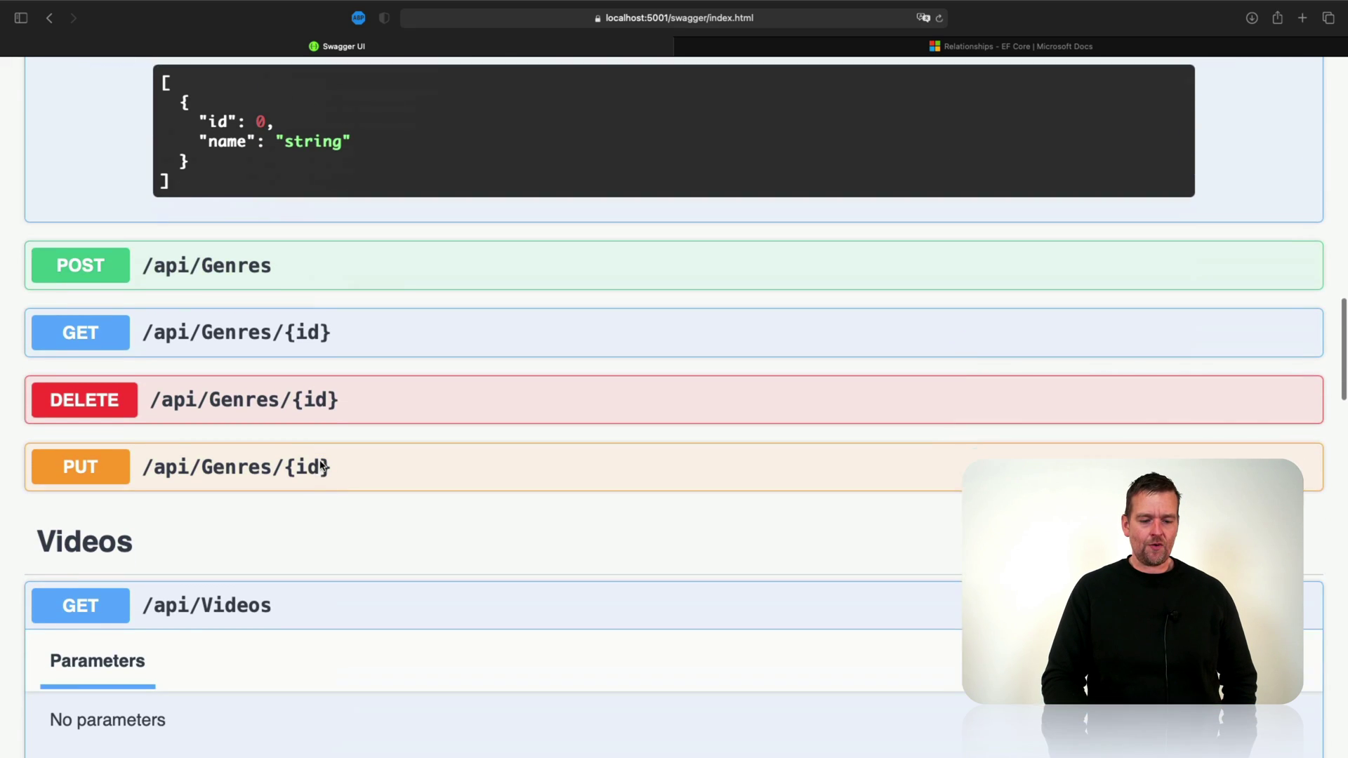
pyautogui.scroll(-1, 322, 464)
# Run DELETE /api/Genres/{id} with id 1, getting a 200 response
pyautogui.click(323, 359)
pyautogui.scroll(-2, 404, 446)
pyautogui.scroll(-1, 404, 445)
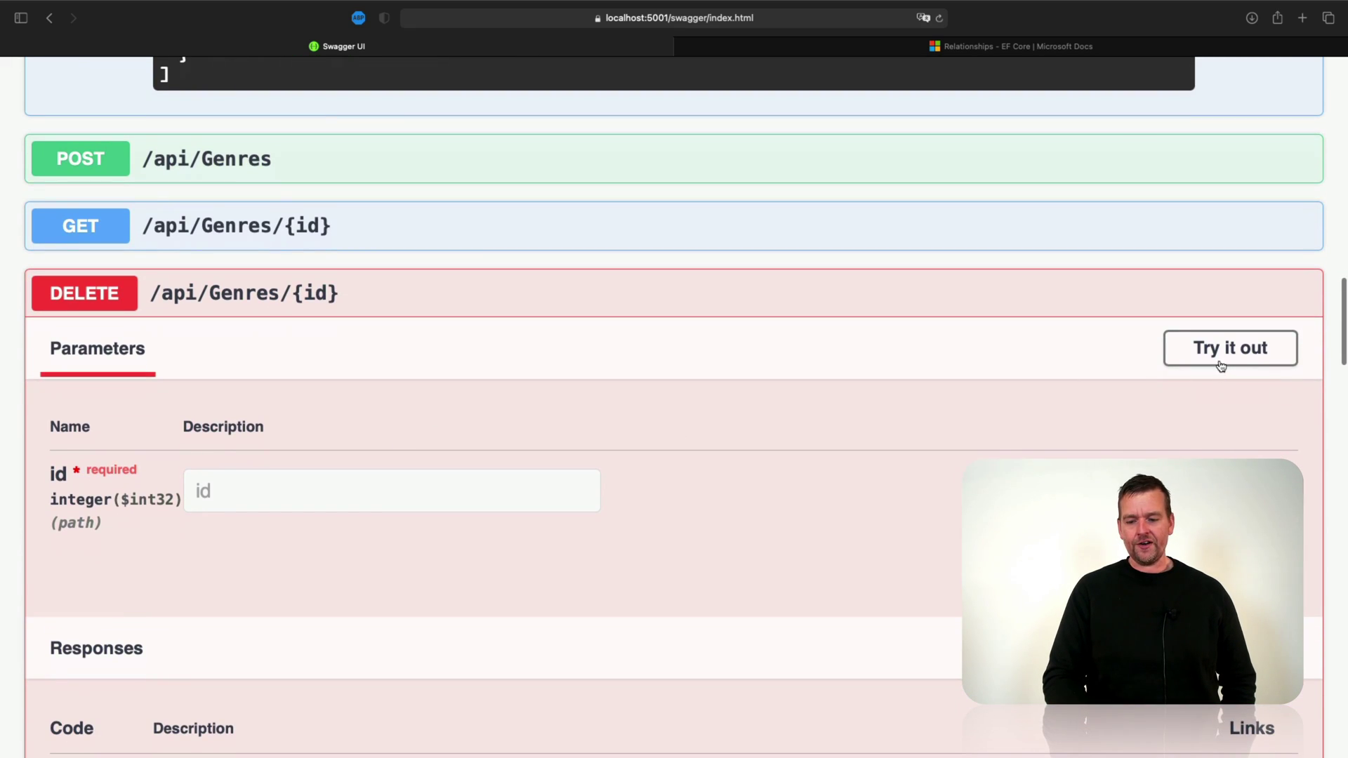
pyautogui.click(1227, 353)
pyautogui.click(425, 491)
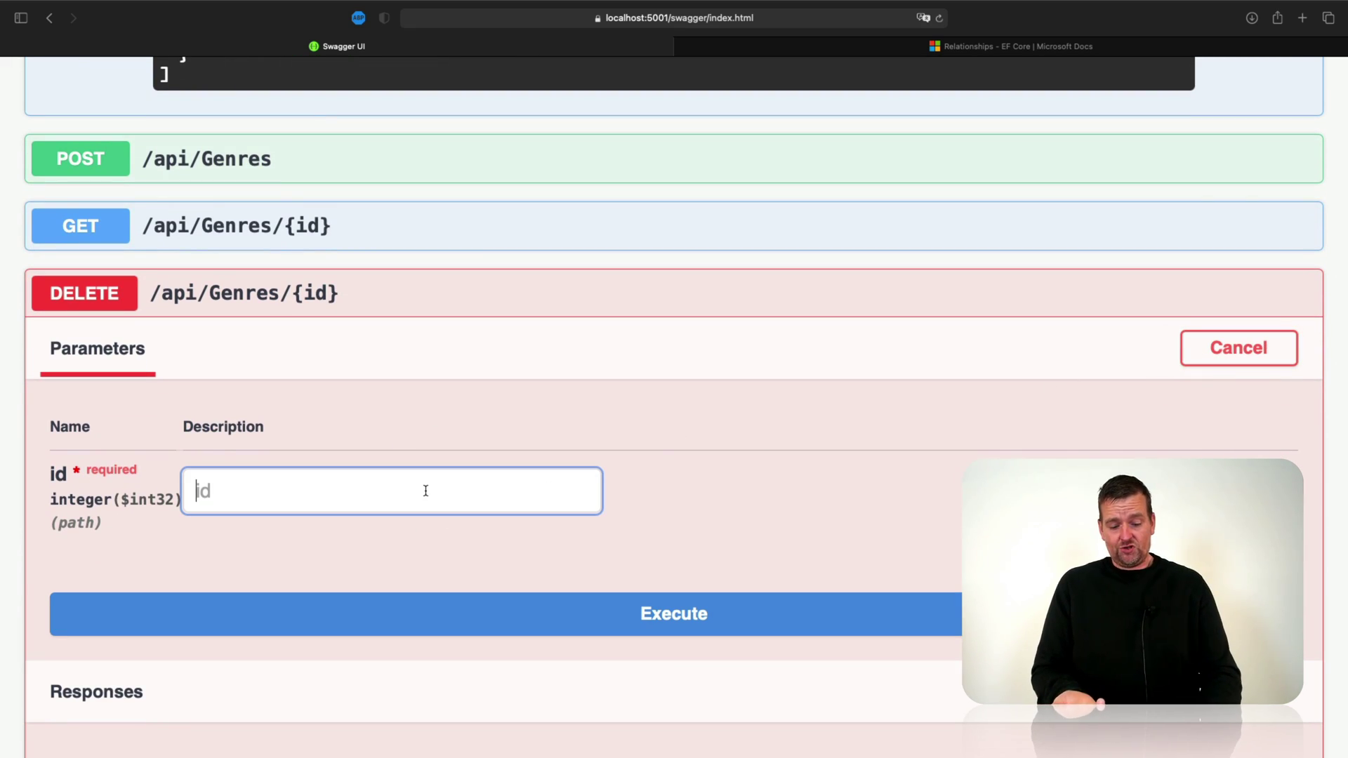
pyautogui.write('1')
pyautogui.click(511, 615)
pyautogui.scroll(-1, 609, 508)
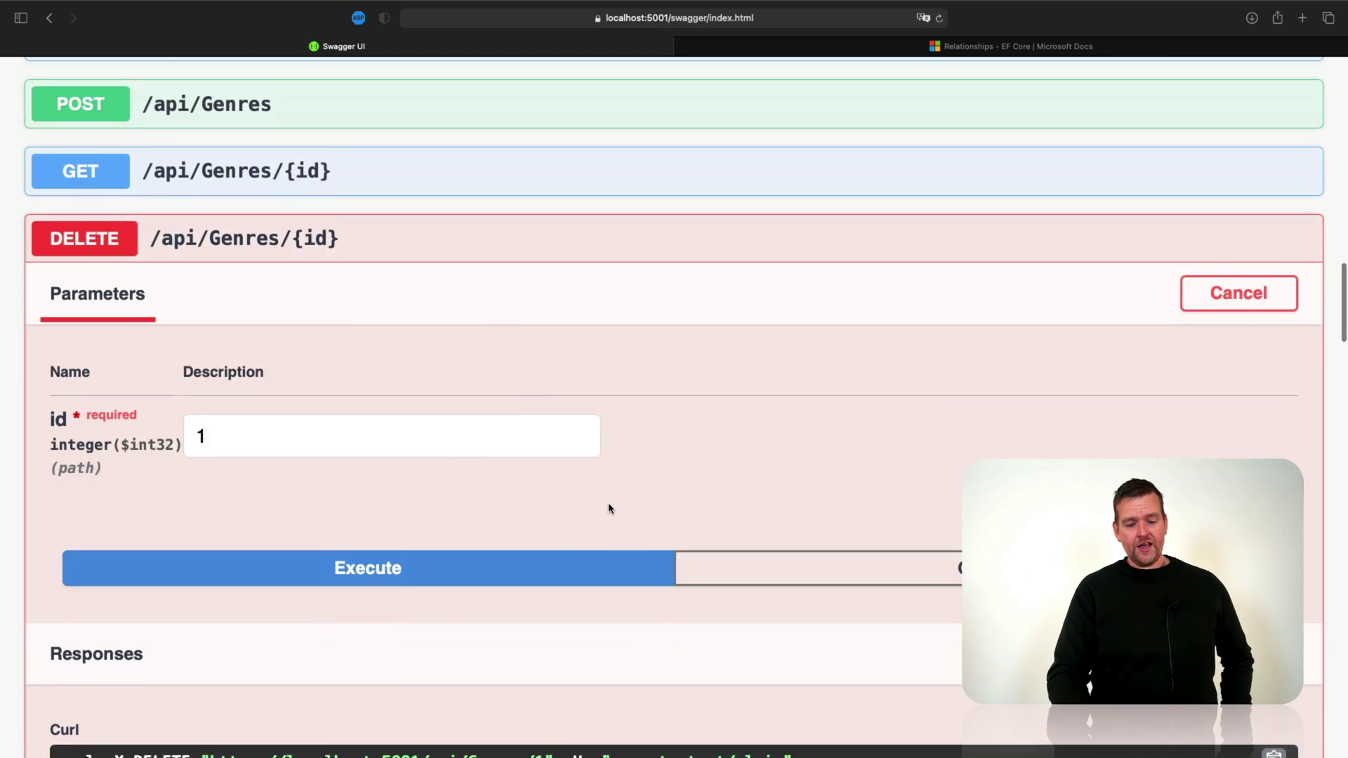
pyautogui.scroll(-5, 609, 509)
pyautogui.scroll(-5, 611, 506)
pyautogui.moveTo(161, 425); pyautogui.dragTo(198, 492)
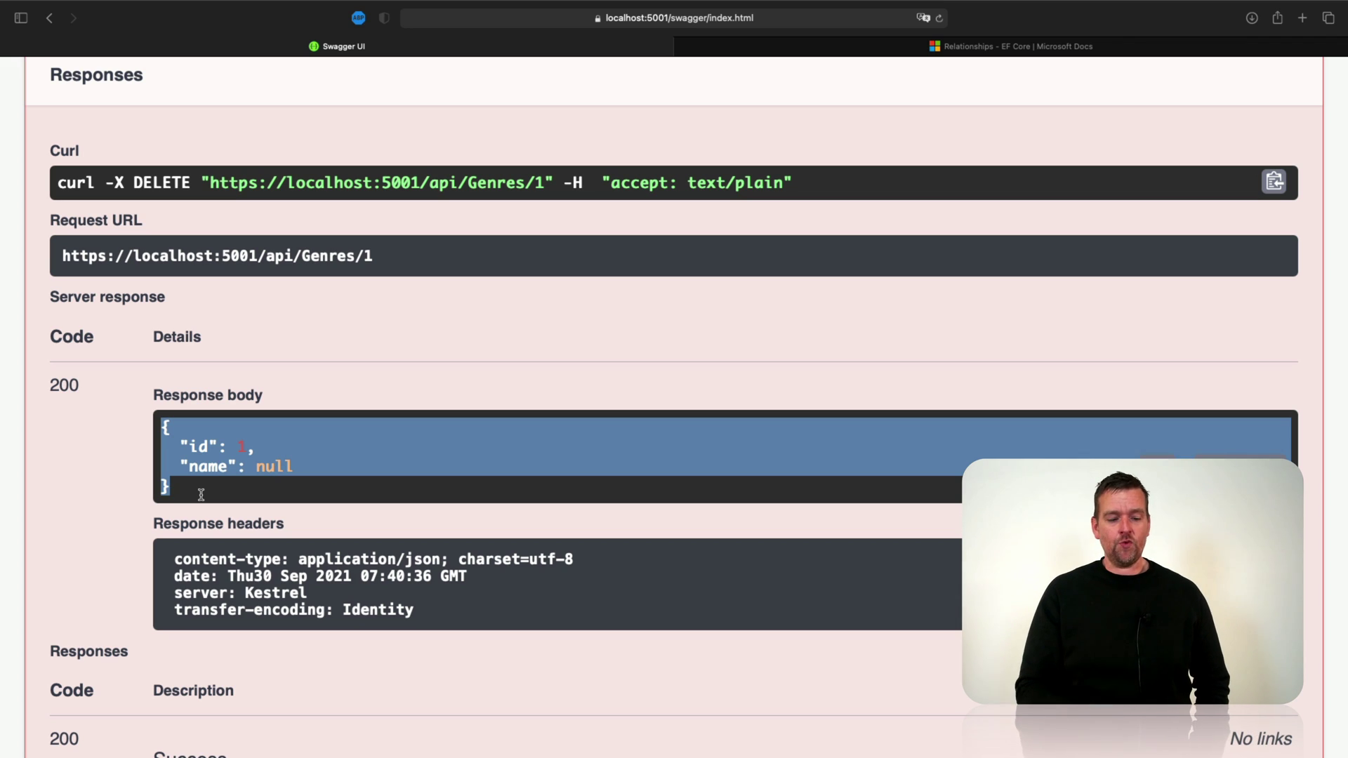
pyautogui.scroll(15, 358, 413)
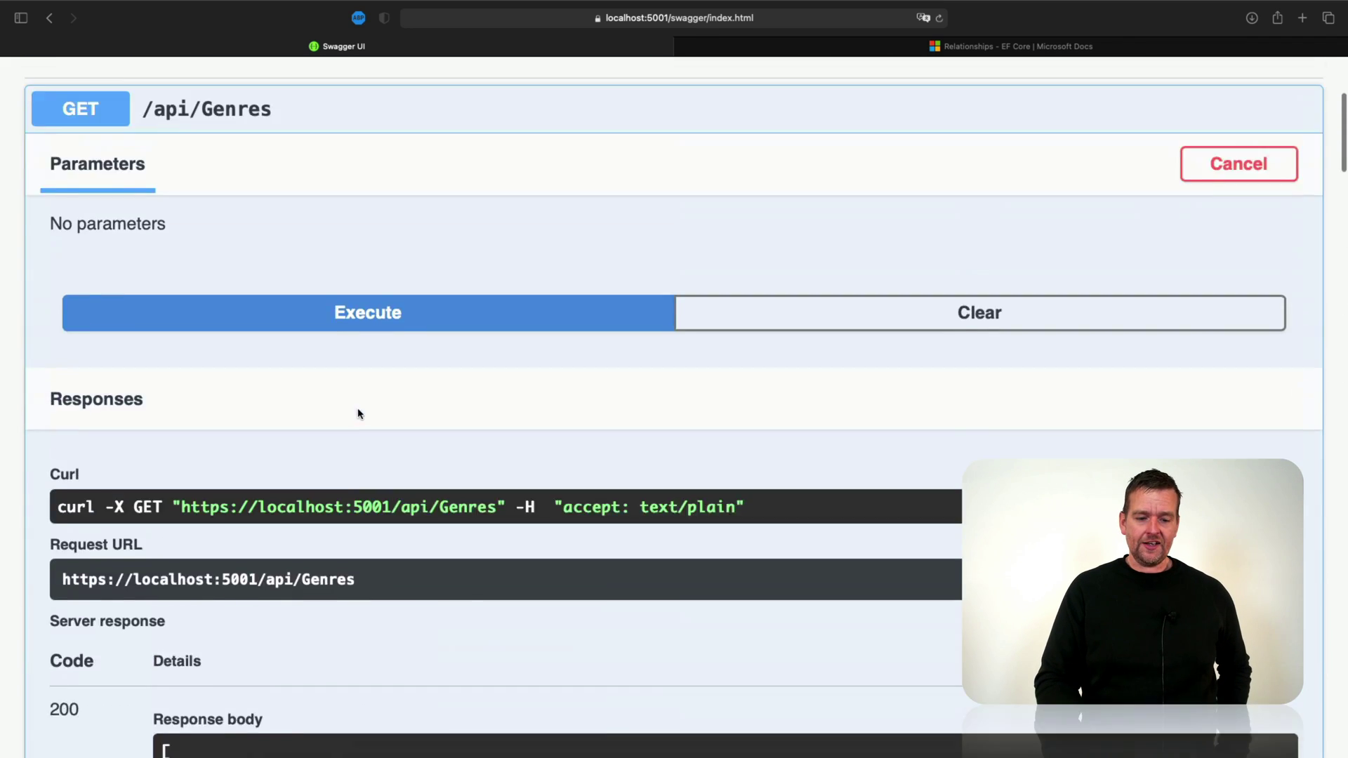
pyautogui.scroll(-2, 359, 411)
# Re-run GET /api/Genres, which now returns only Comedy with id 2
pyautogui.click(336, 549)
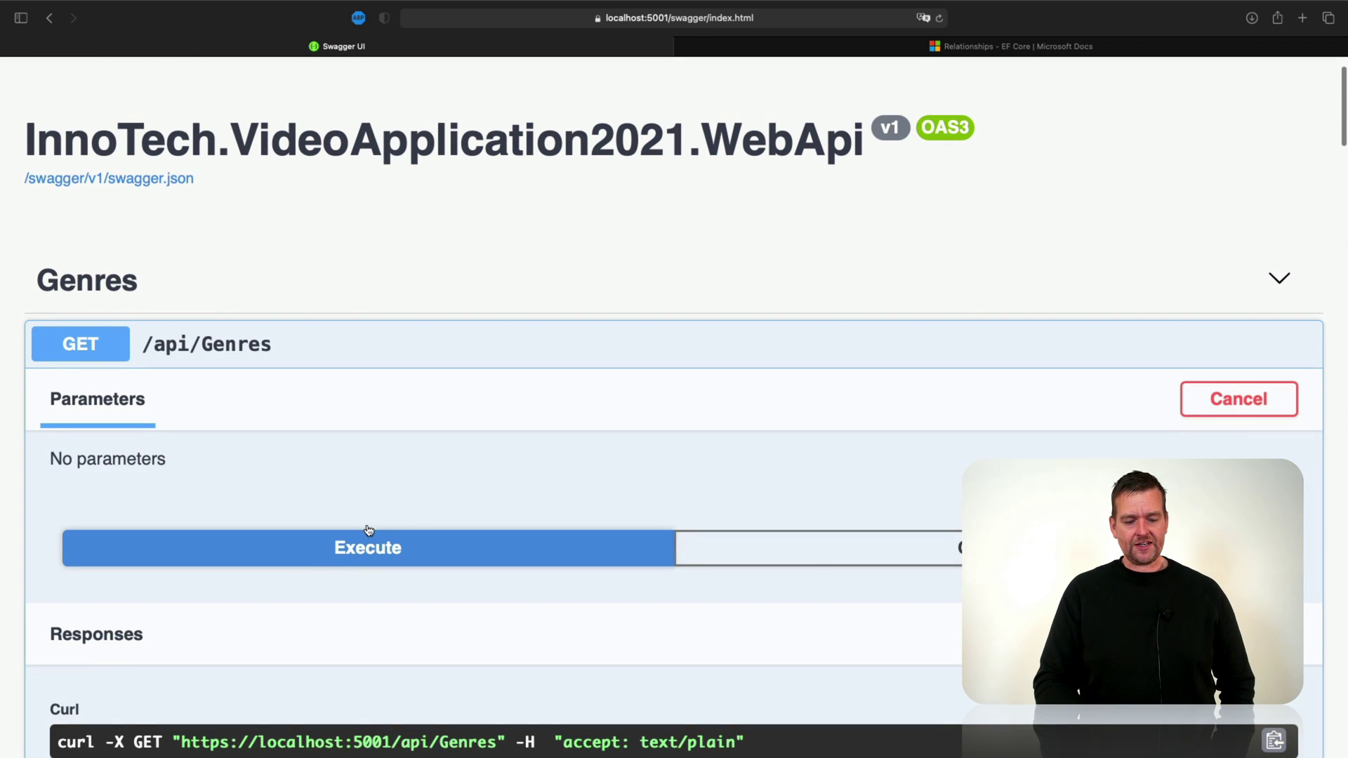
pyautogui.scroll(-10, 425, 512)
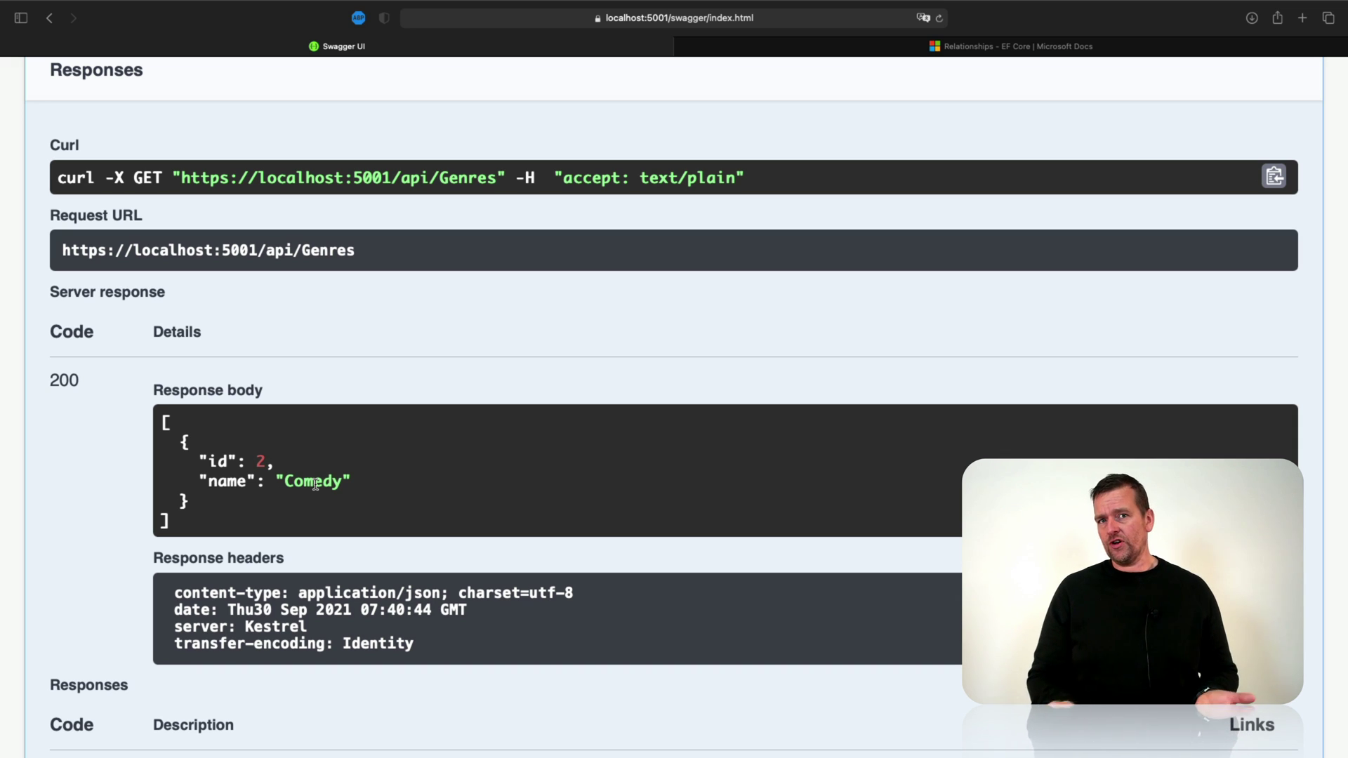
pyautogui.scroll(-10, 315, 484)
pyautogui.scroll(-5, 316, 483)
pyautogui.scroll(-5, 315, 483)
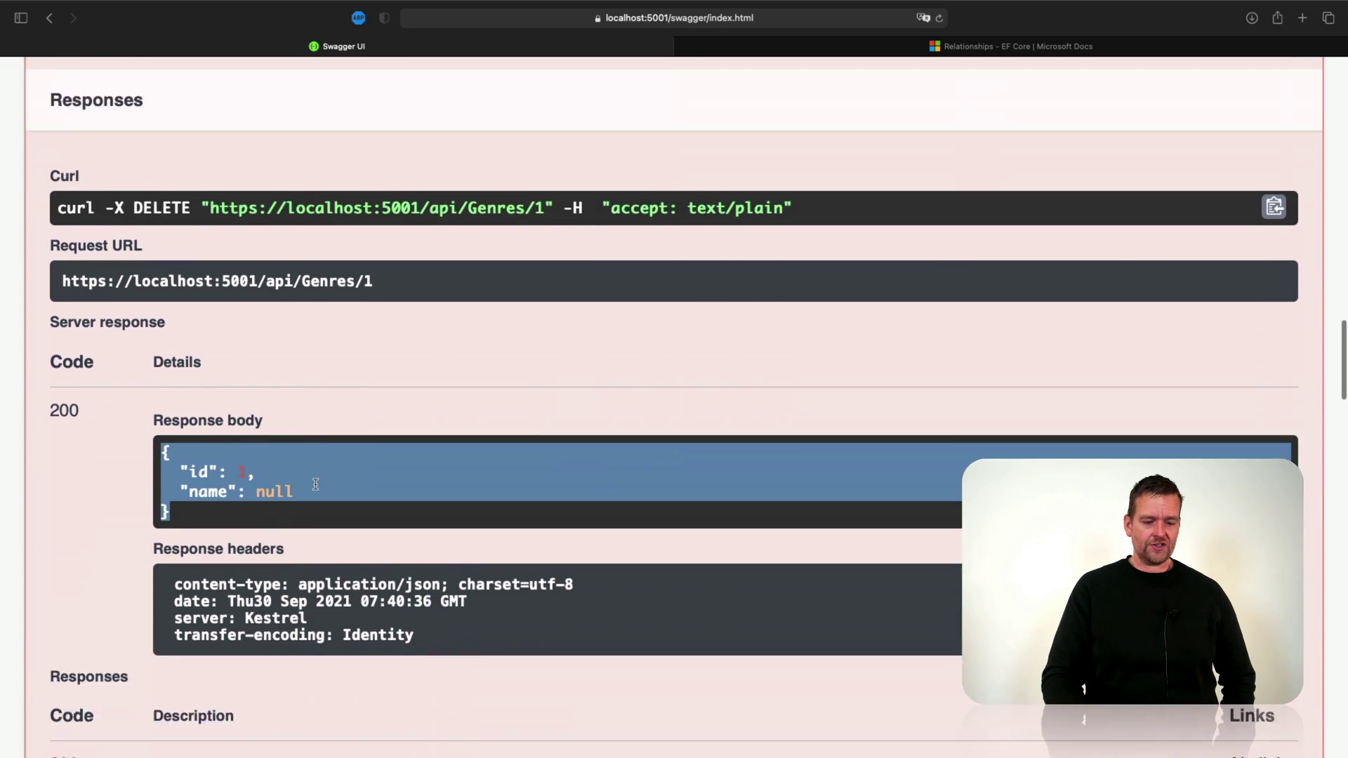
pyautogui.scroll(-5, 315, 483)
pyautogui.scroll(-5, 314, 483)
pyautogui.scroll(-1, 314, 483)
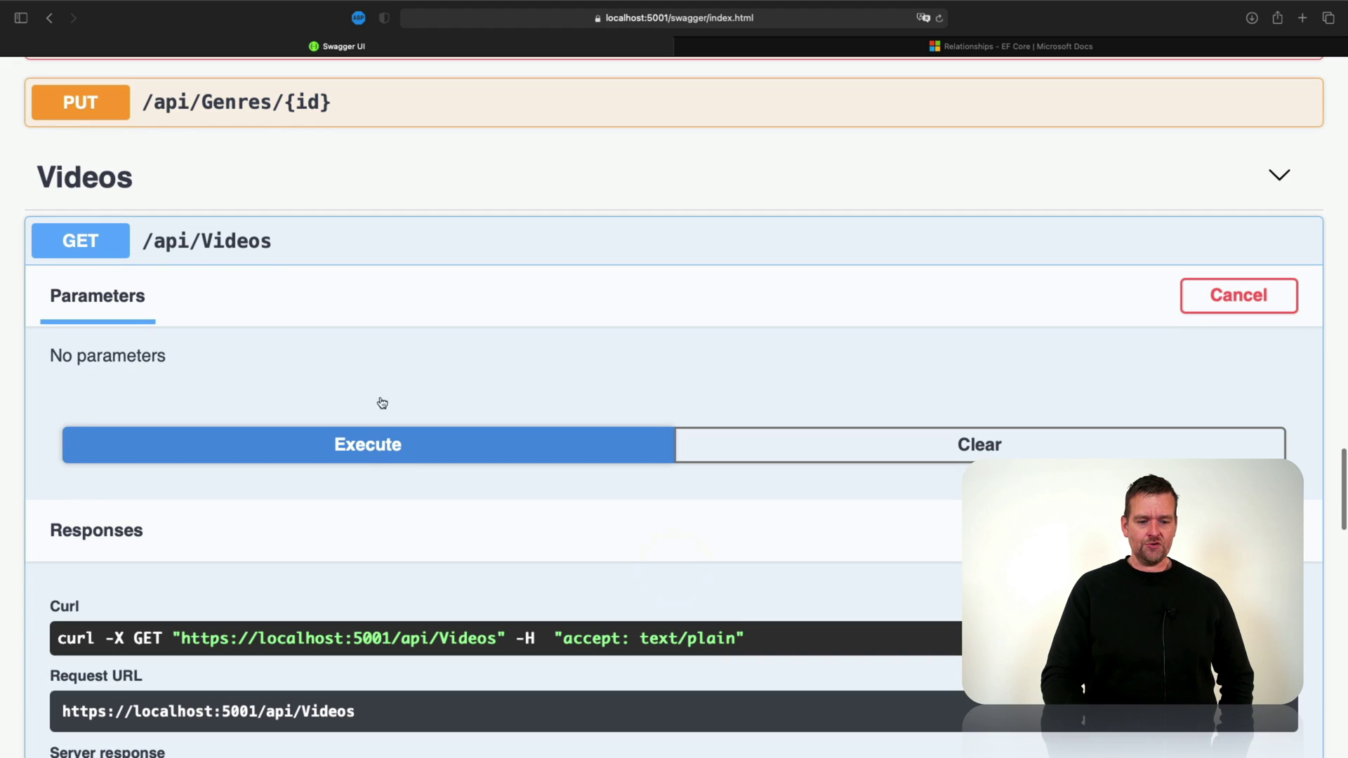
pyautogui.scroll(-5, 356, 481)
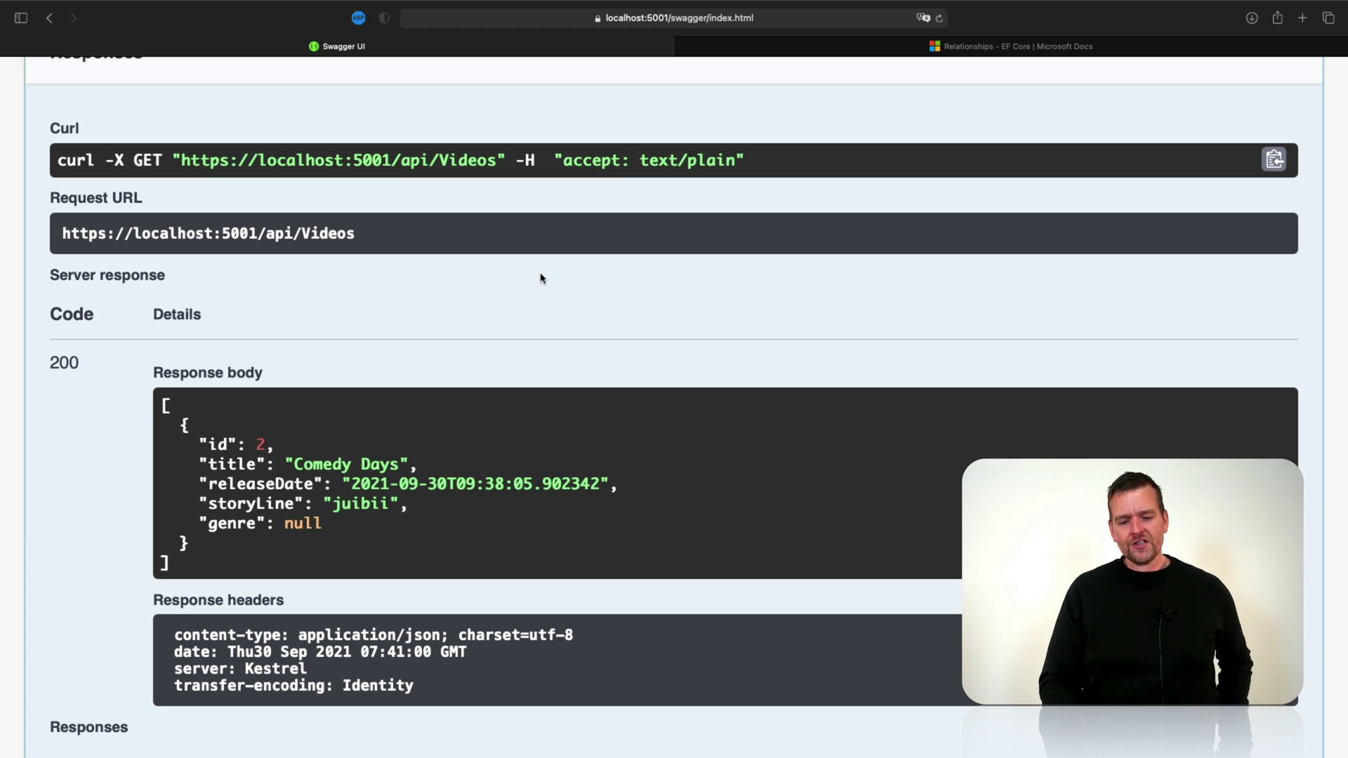
# Switch back to Rider's run console after seeing only Comedy Days (id 2) in the videos
pyautogui.hotkey('ctrl', 'Left')
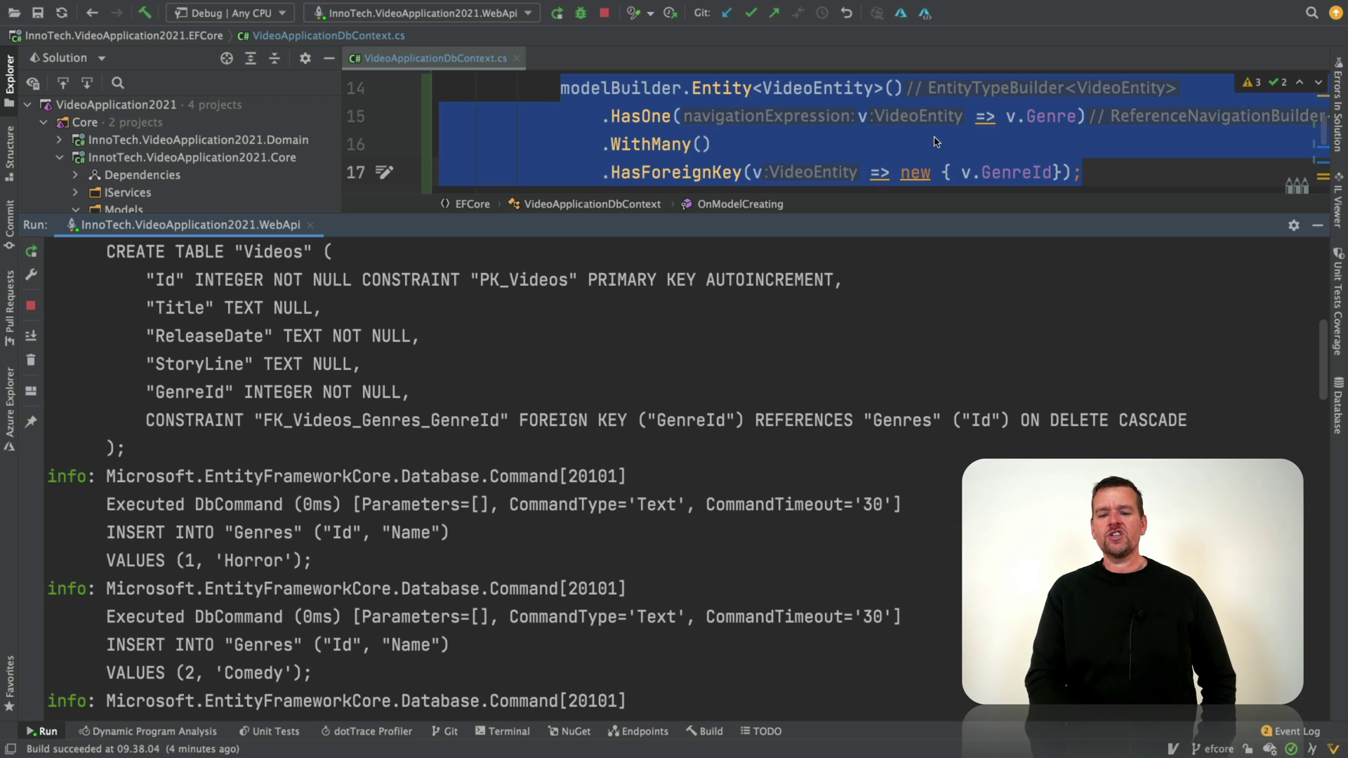
pyautogui.scroll(1, 933, 141)
pyautogui.scroll(-1, 933, 141)
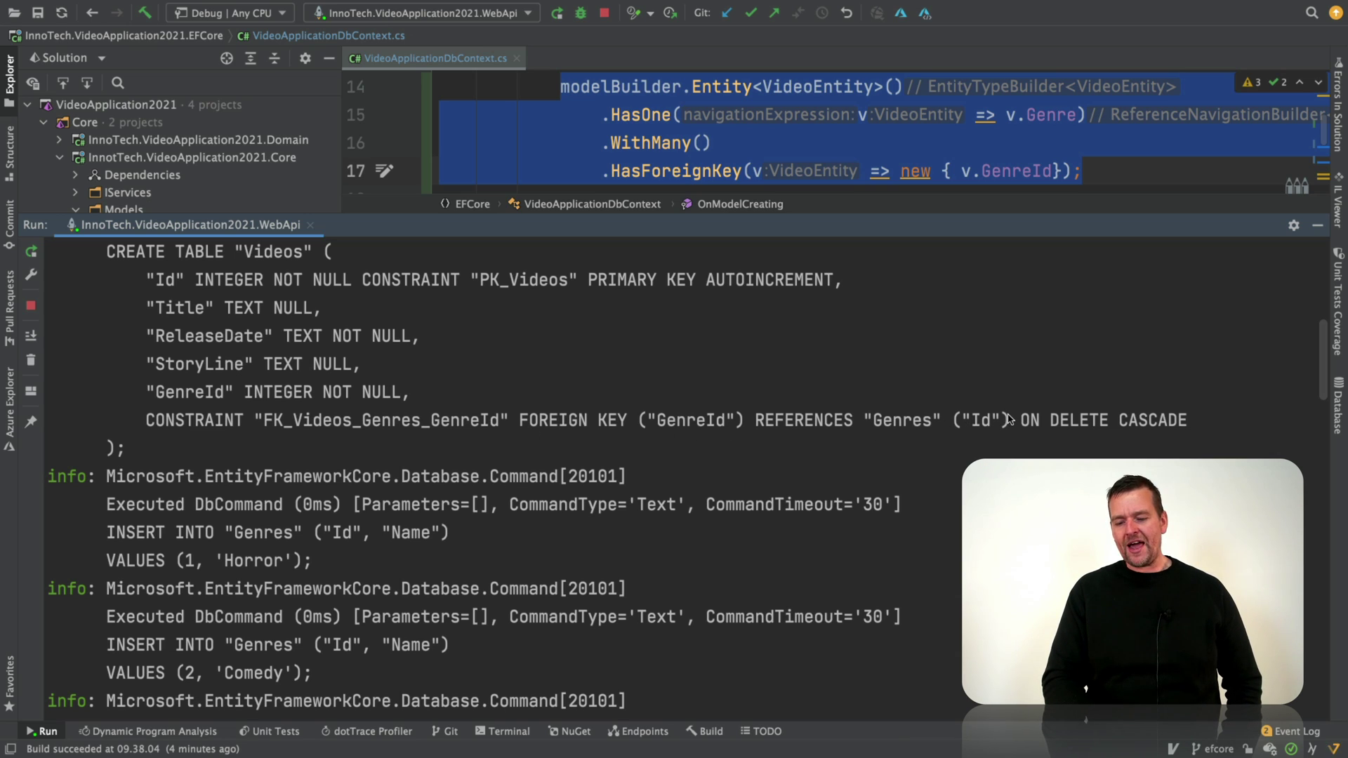
pyautogui.moveTo(1022, 419); pyautogui.dragTo(1223, 423)
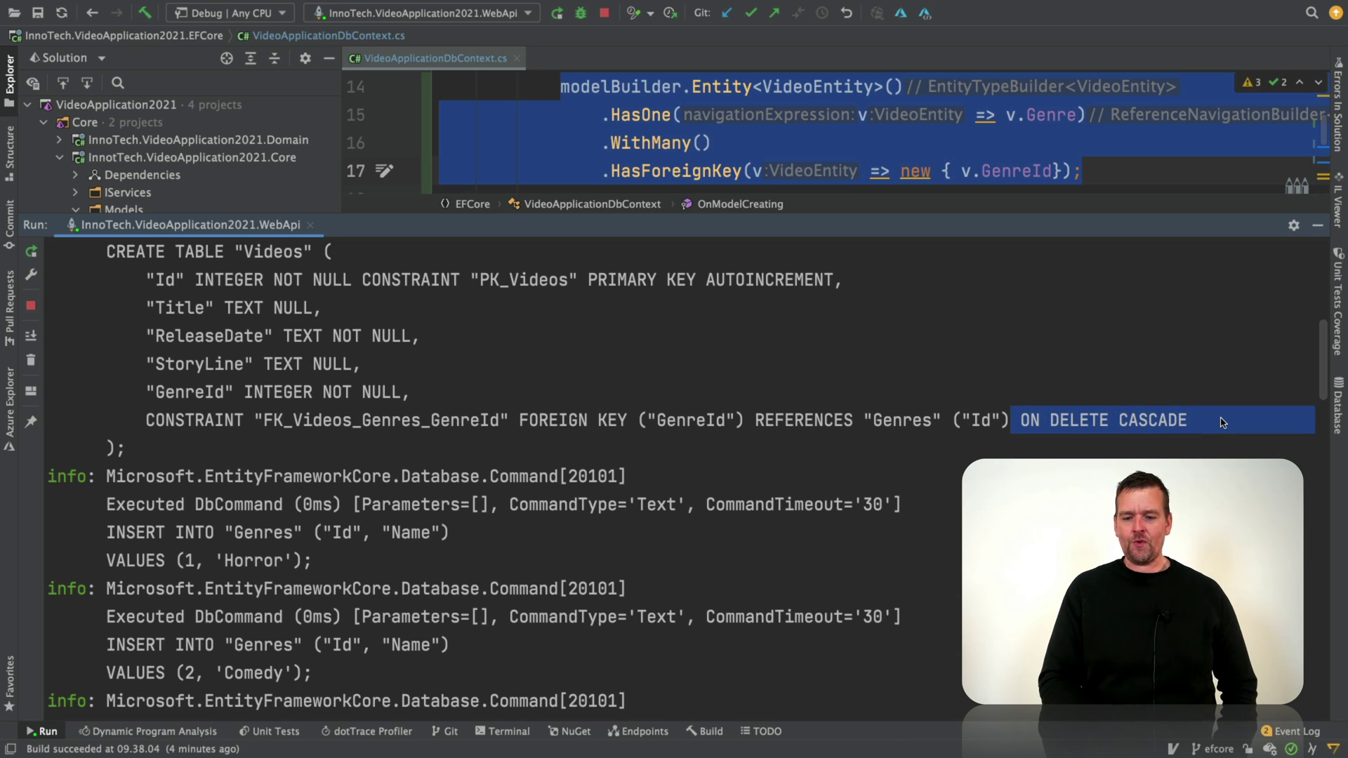
pyautogui.click(1222, 423)
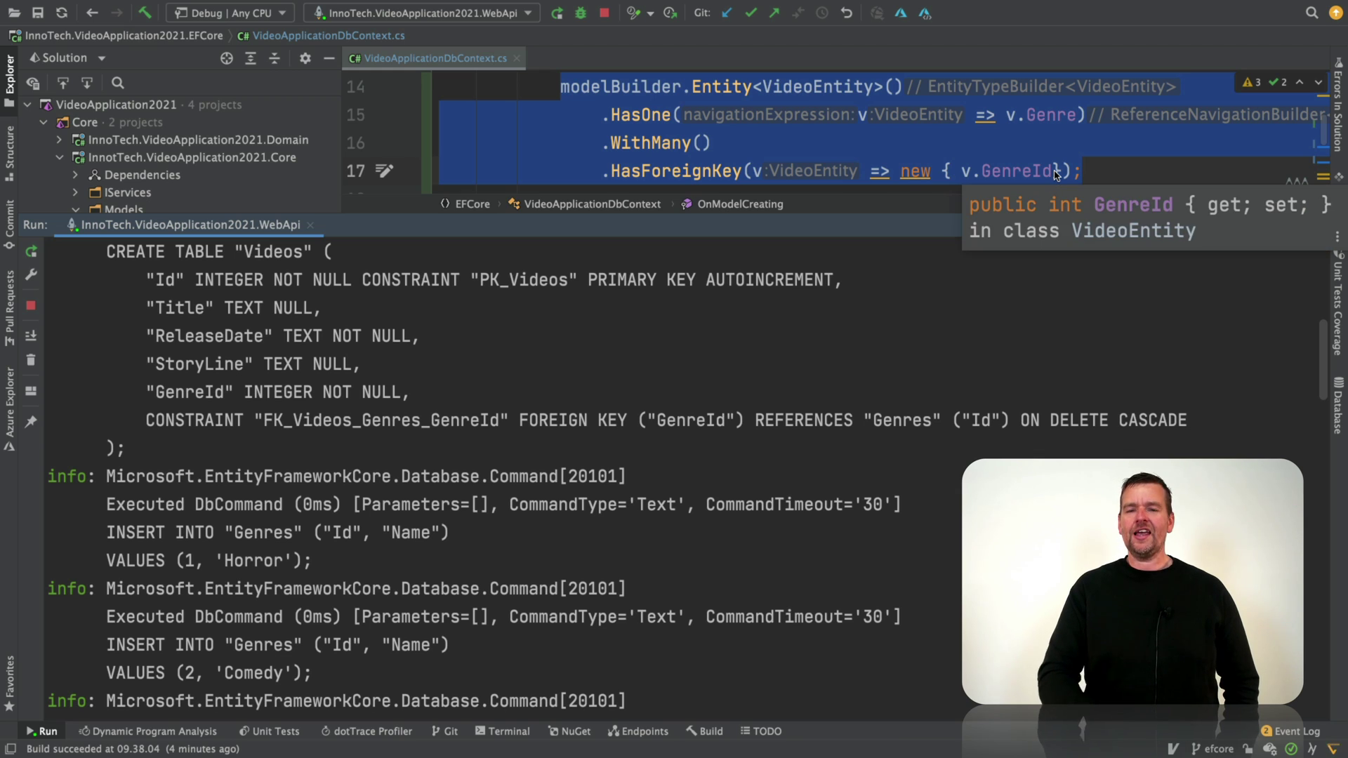